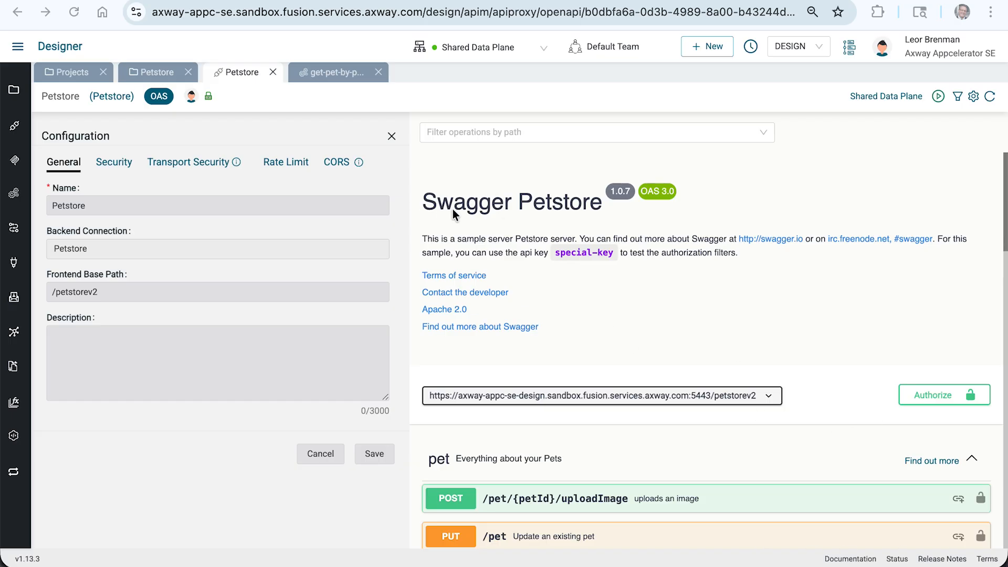
Open the integration linked to the GET /pet/{petId} operation of the Petstore API.
scroll(452, 209, down, 6)
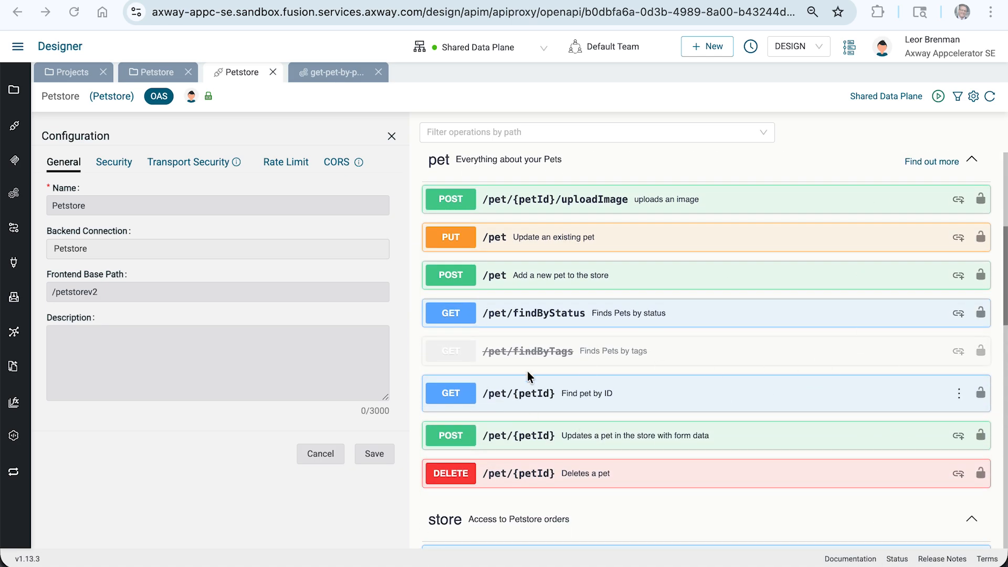
click(959, 393)
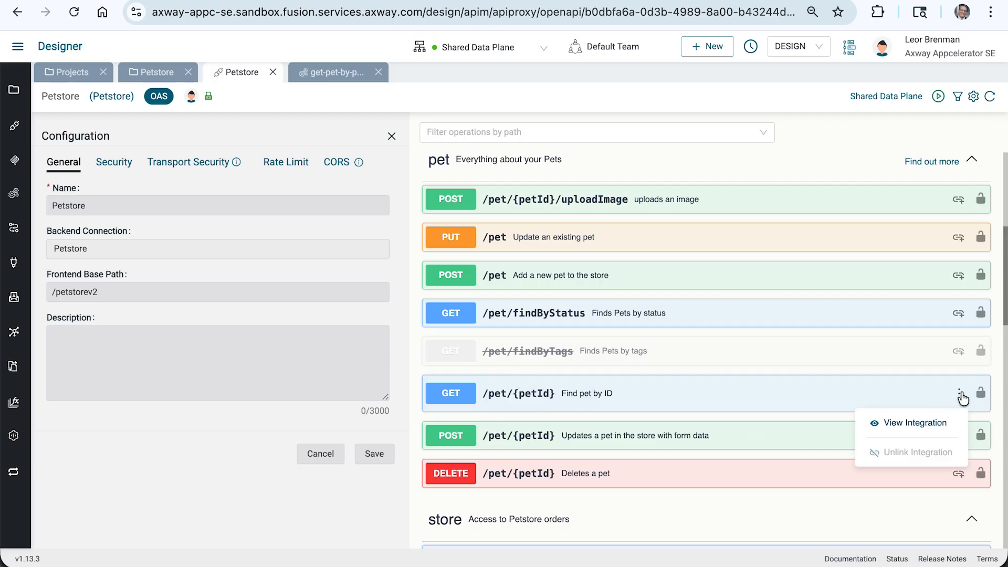
click(946, 424)
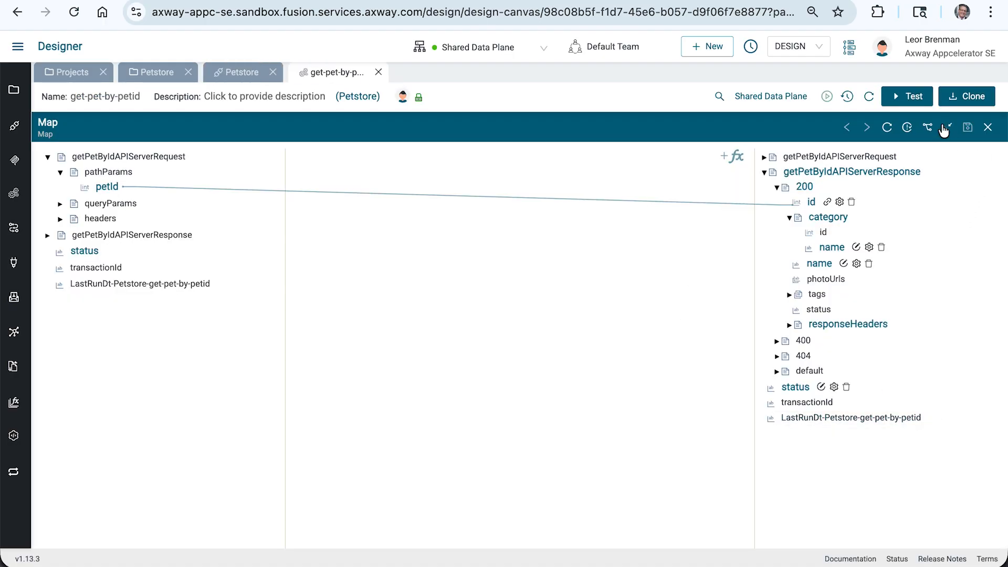
Reopen the Map step in enlarged view and expand getPetByIdAPIServerRequest and its headers node.
click(947, 127)
click(492, 202)
click(948, 375)
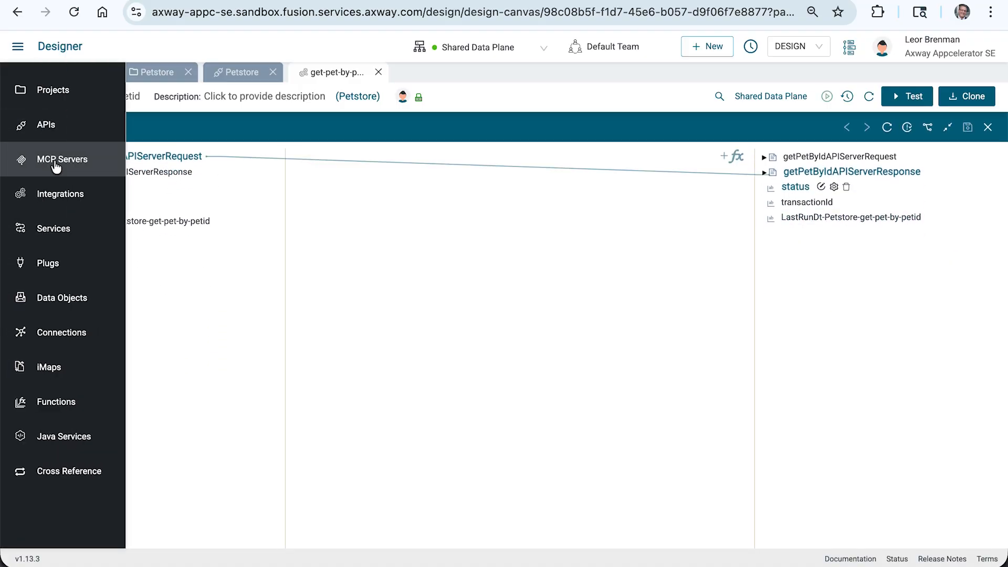
click(47, 157)
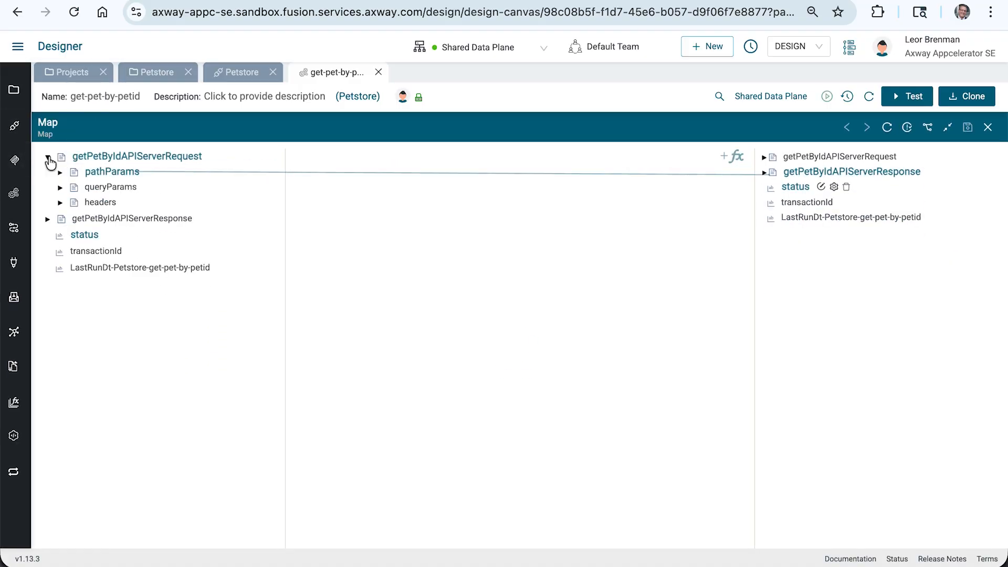
click(61, 203)
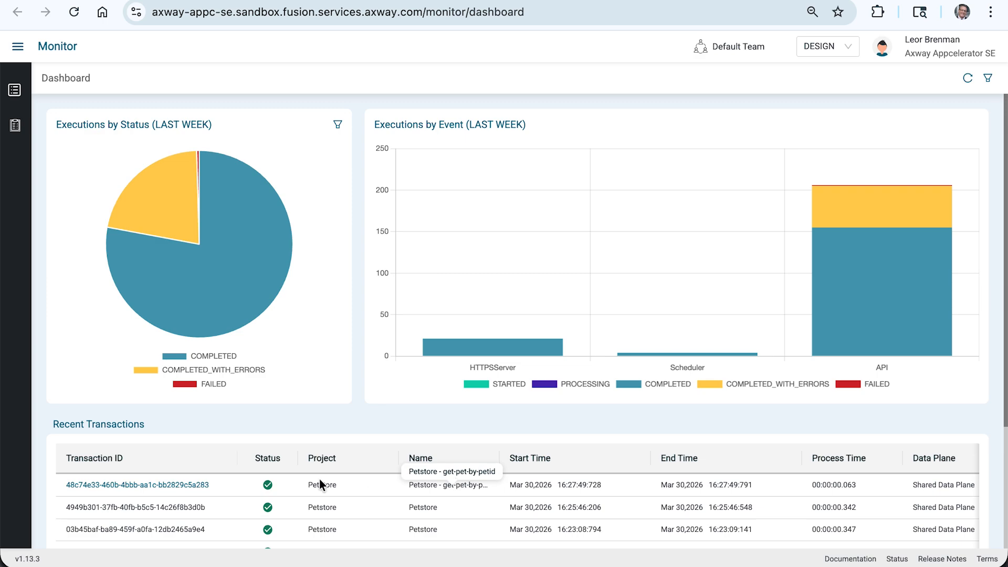
Open the most recent get-pet-by-petid transaction in Monitor and view the details of its Map step.
click(184, 486)
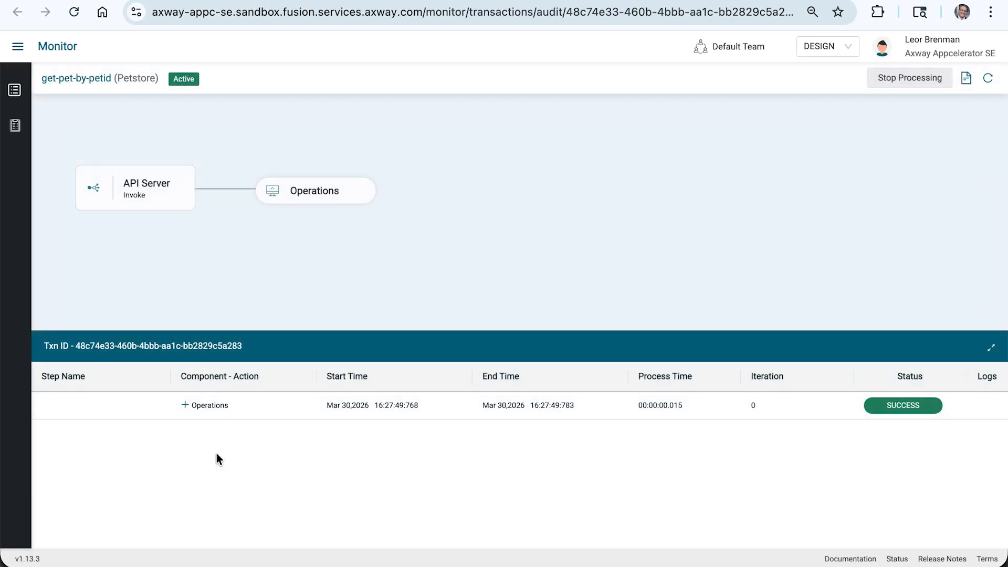
click(185, 405)
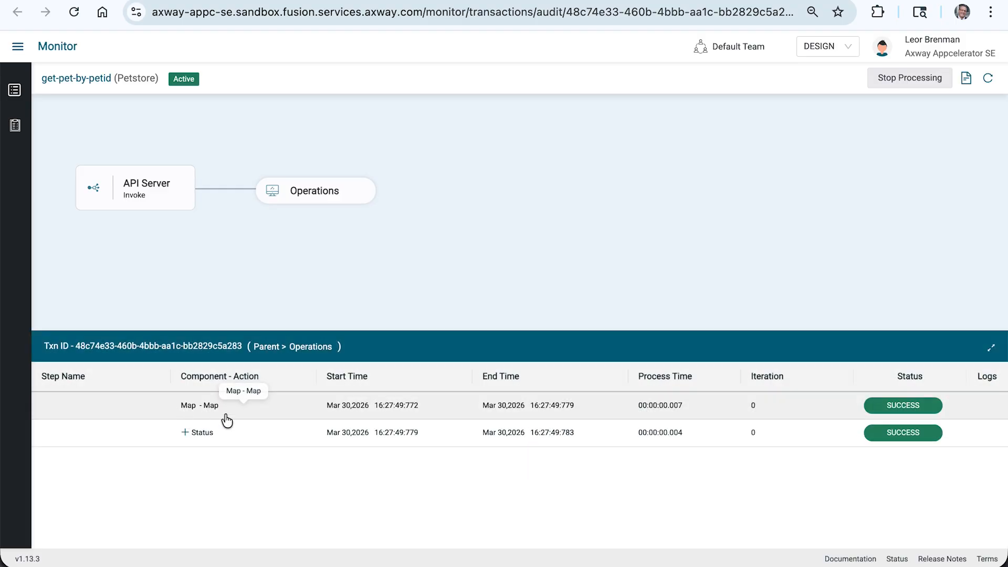
click(270, 412)
Expand the headers of getPetByIdAPIServerRequest, load the remaining entries and examine the complete list of received headers.
click(170, 205)
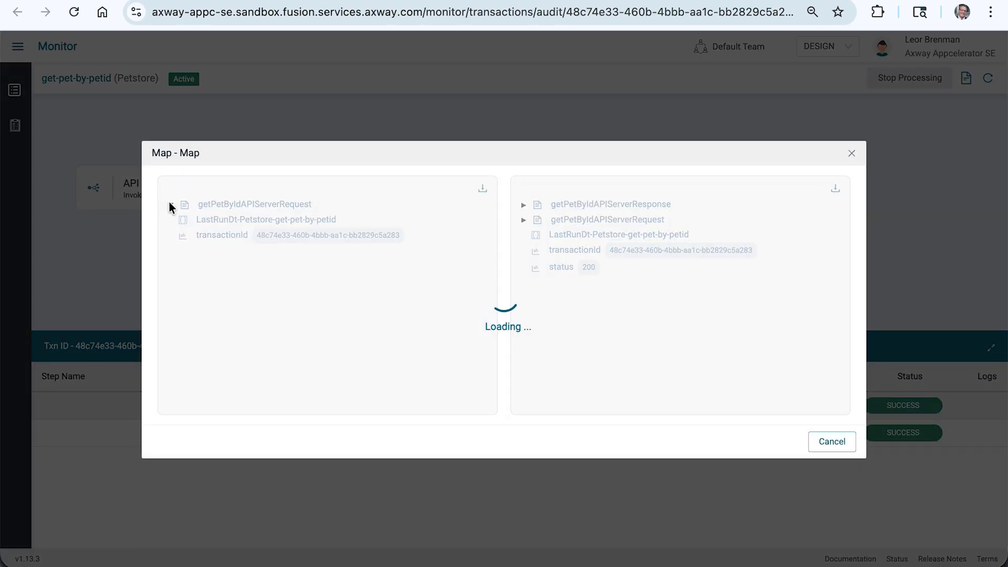
click(183, 220)
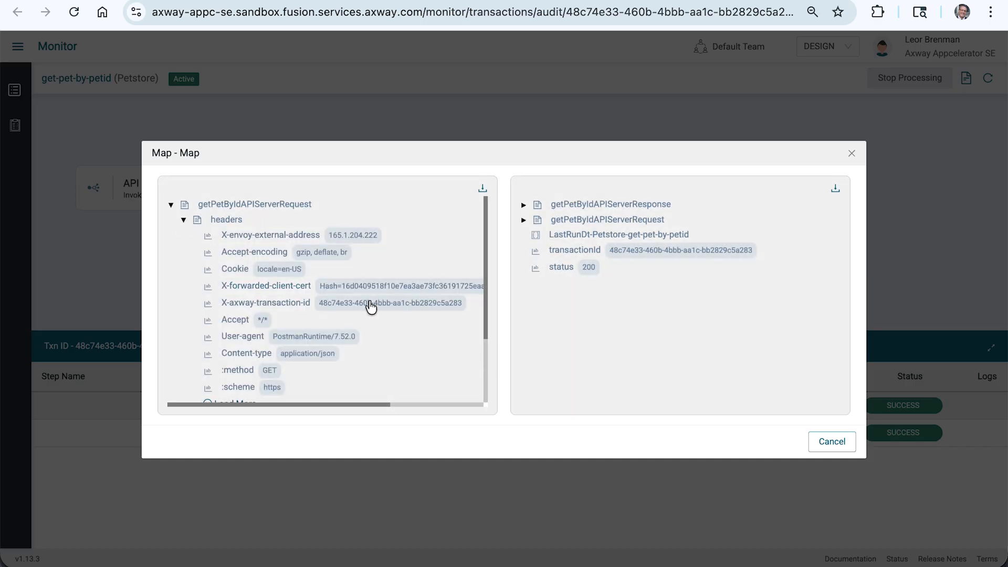
drag(484, 322, 485, 356)
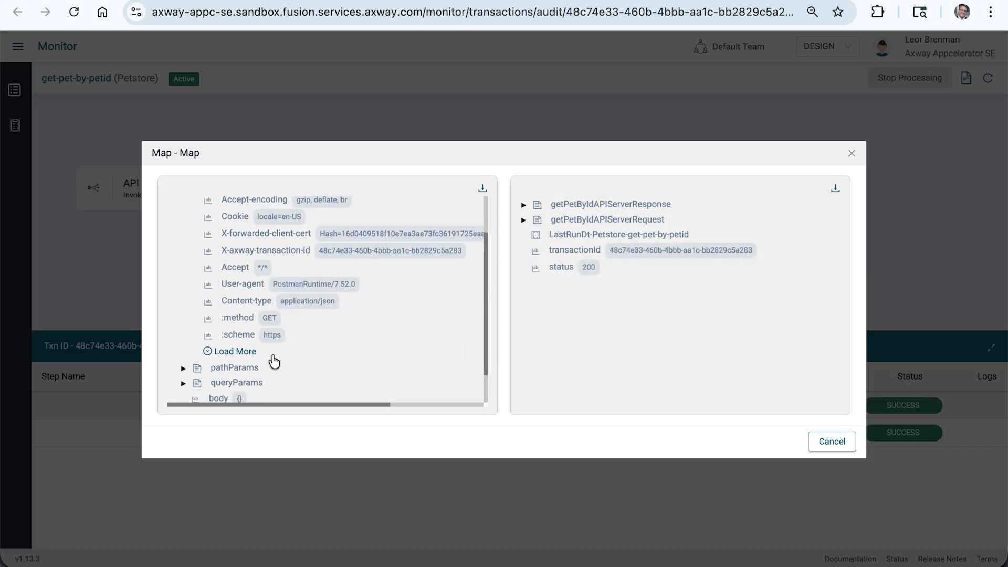
click(252, 355)
scroll(297, 309, down, 2)
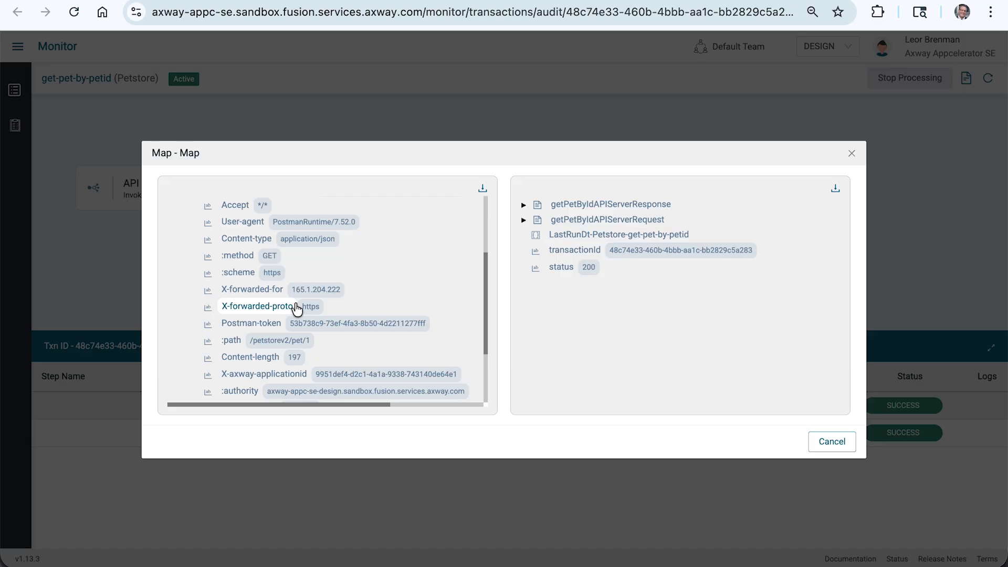
scroll(361, 289, down, 2)
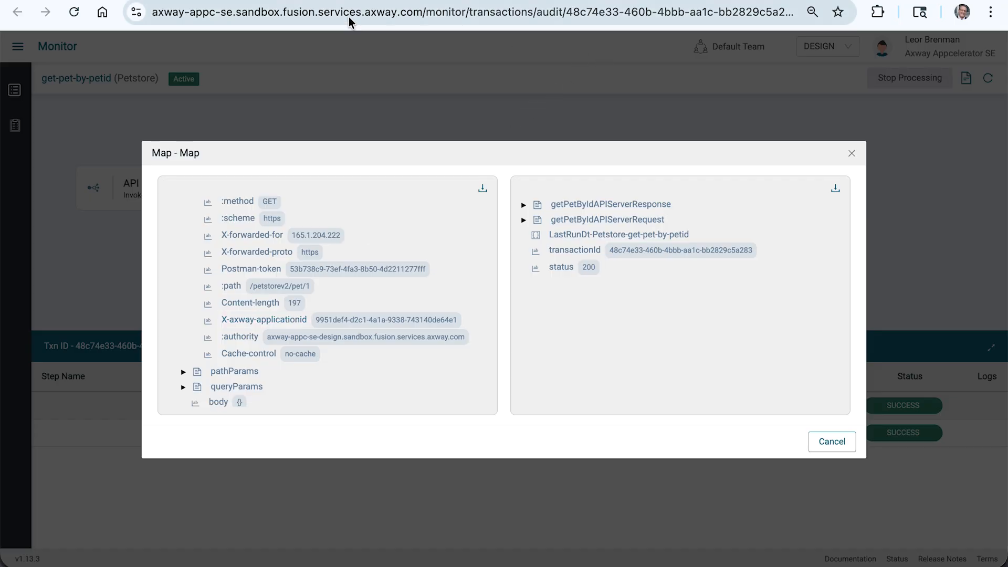
Switch back to Designer and deactivate the Petstore API on the Shared Data Plane.
click(226, 0)
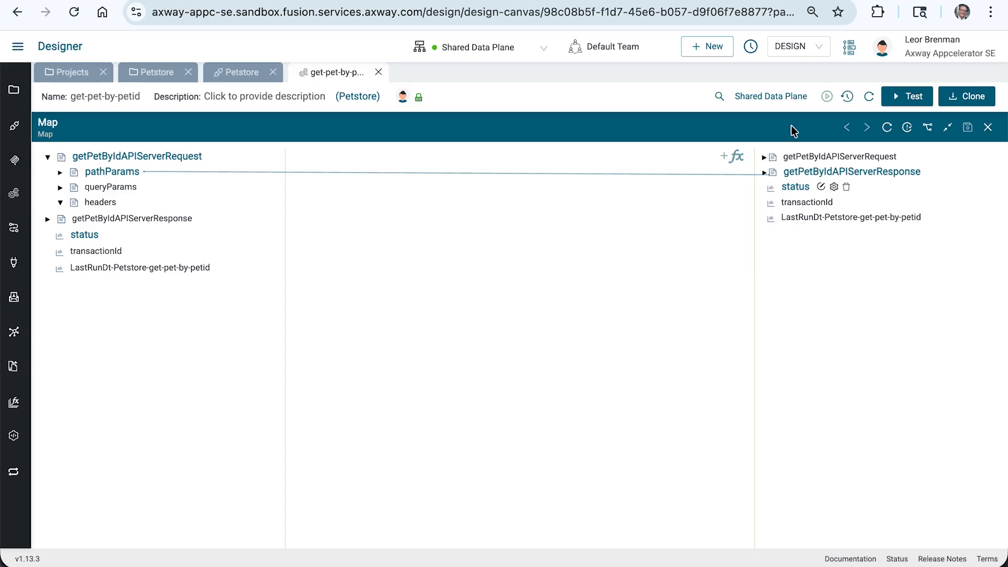
click(237, 74)
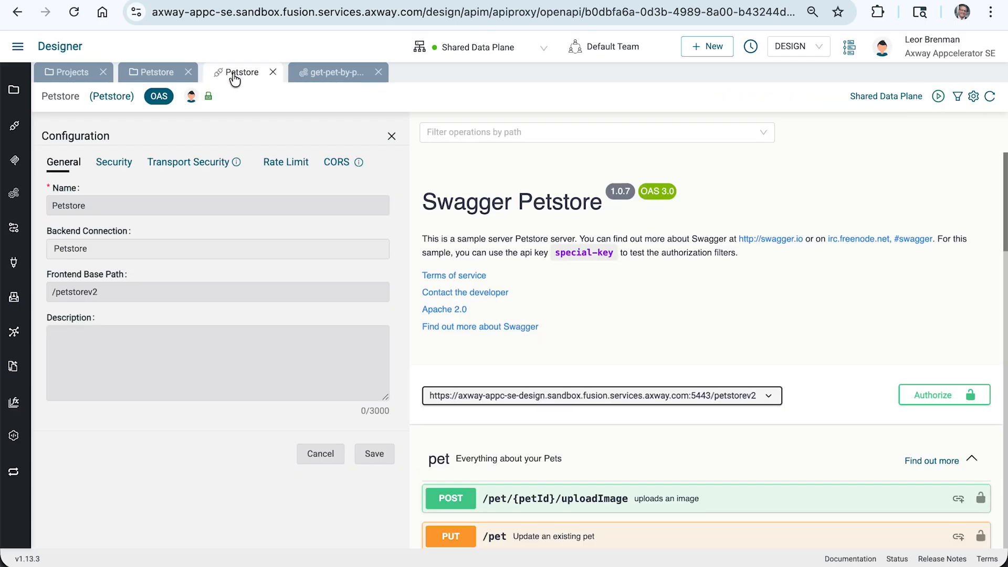
click(939, 97)
click(697, 157)
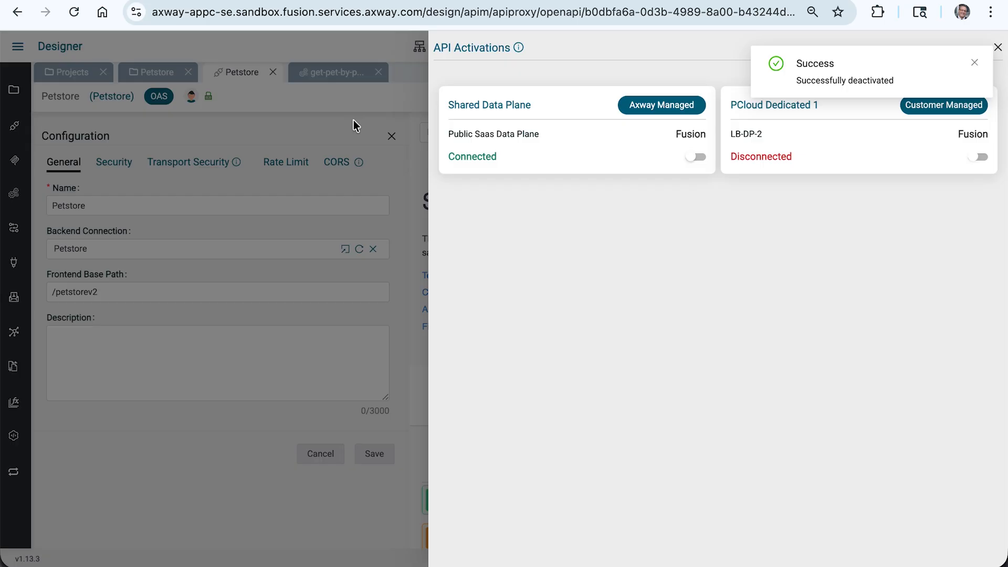
click(342, 118)
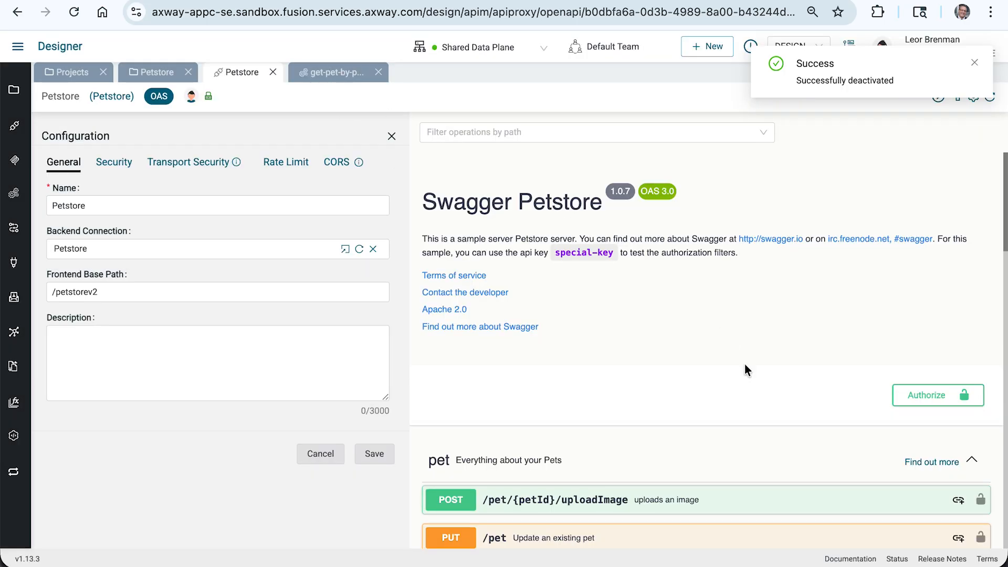
Reopen the integration linked to GET /pet/{petId} and shrink its enlarged Map to show the integration canvas.
scroll(755, 371, down, 13)
scroll(756, 376, up, 5)
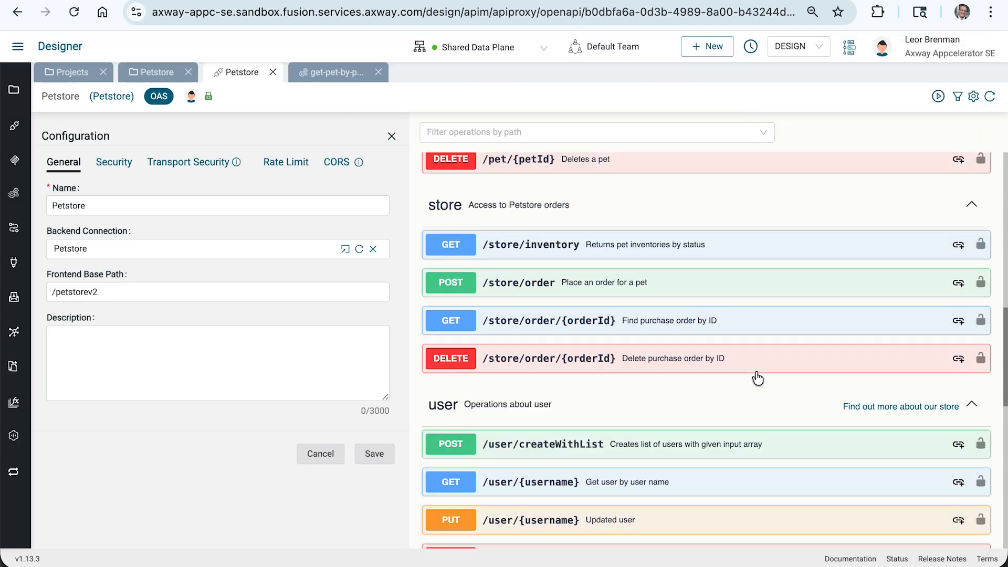
scroll(761, 369, up, 1)
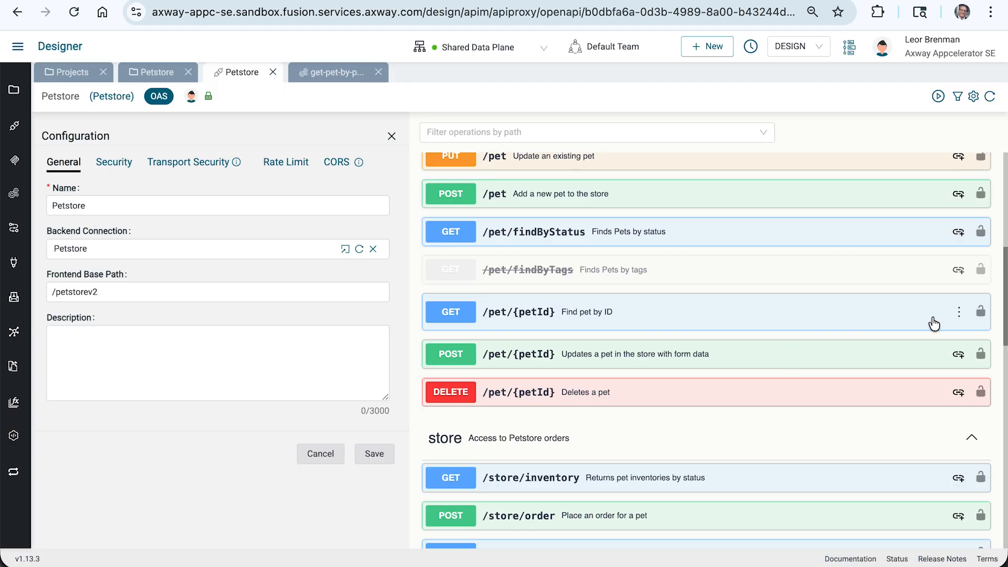
click(959, 312)
click(938, 342)
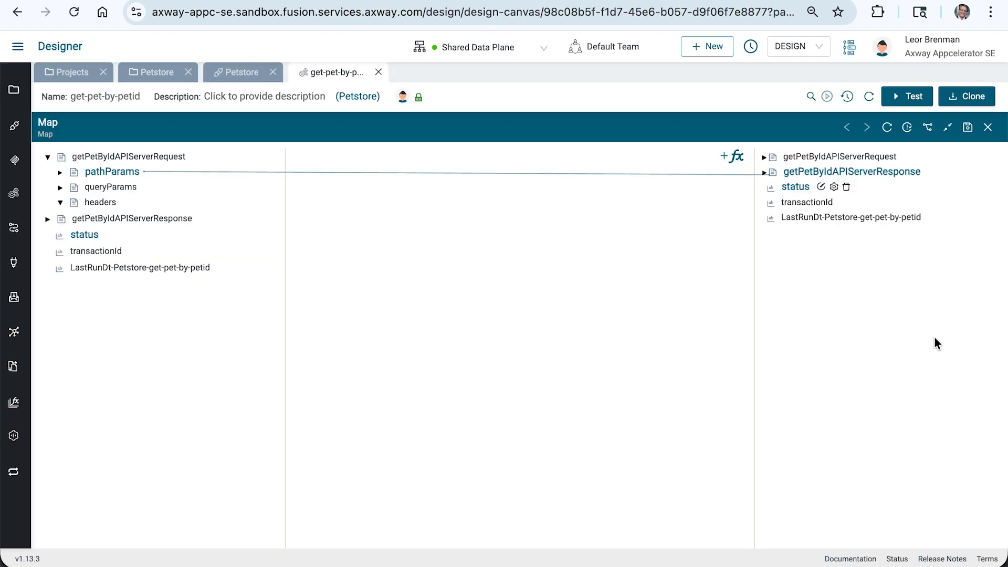
click(948, 128)
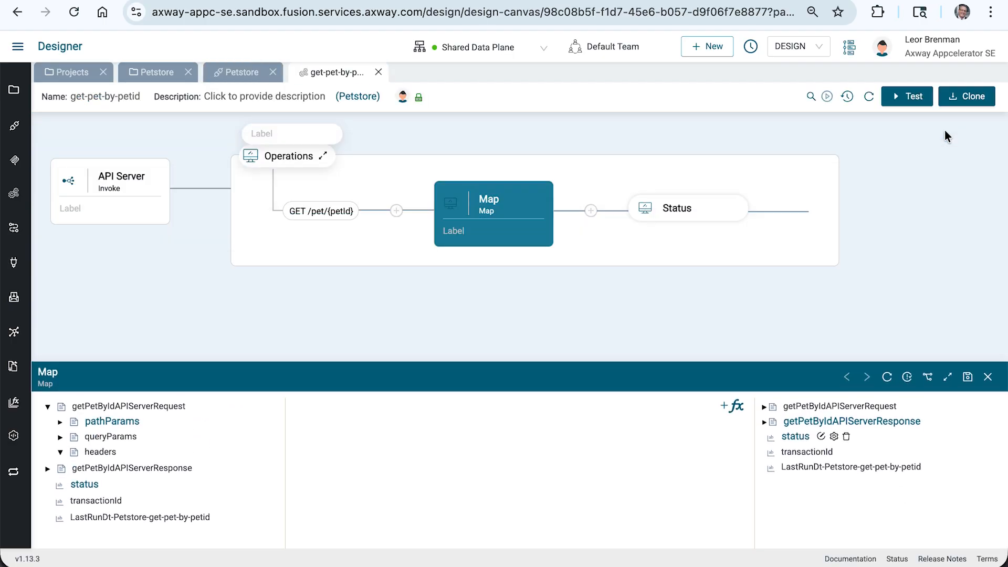
click(487, 205)
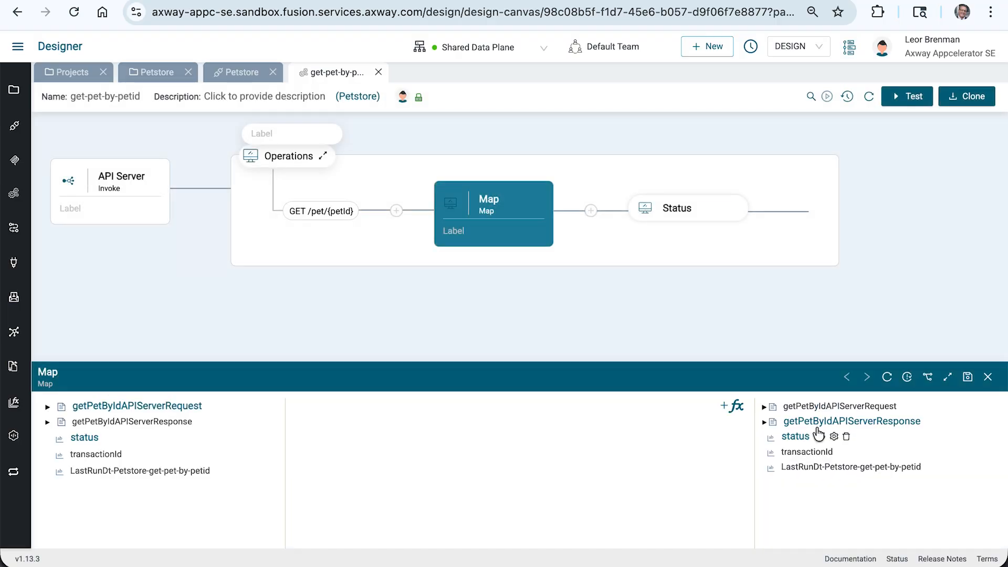
click(949, 378)
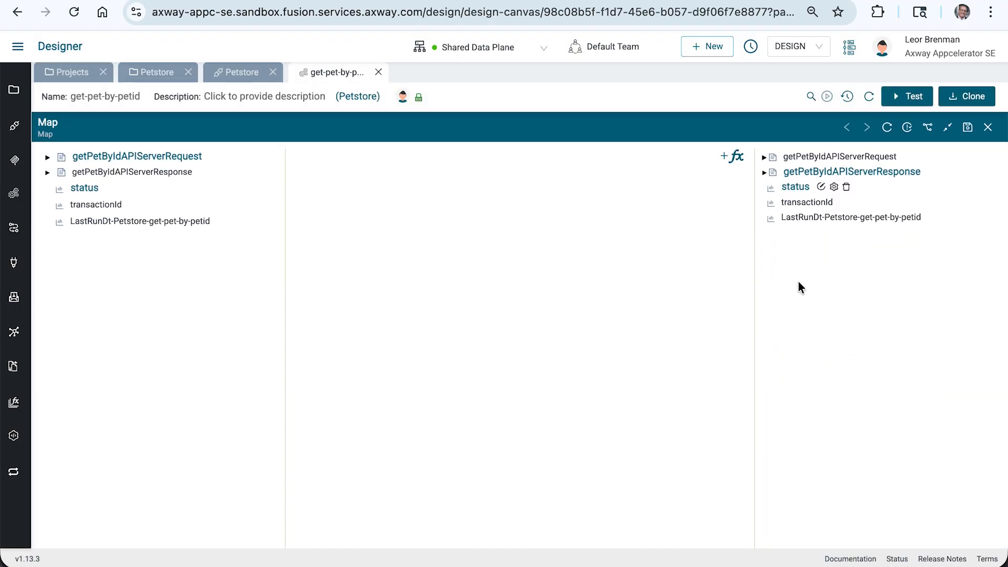
right_click(792, 263)
mouse_move(802, 277)
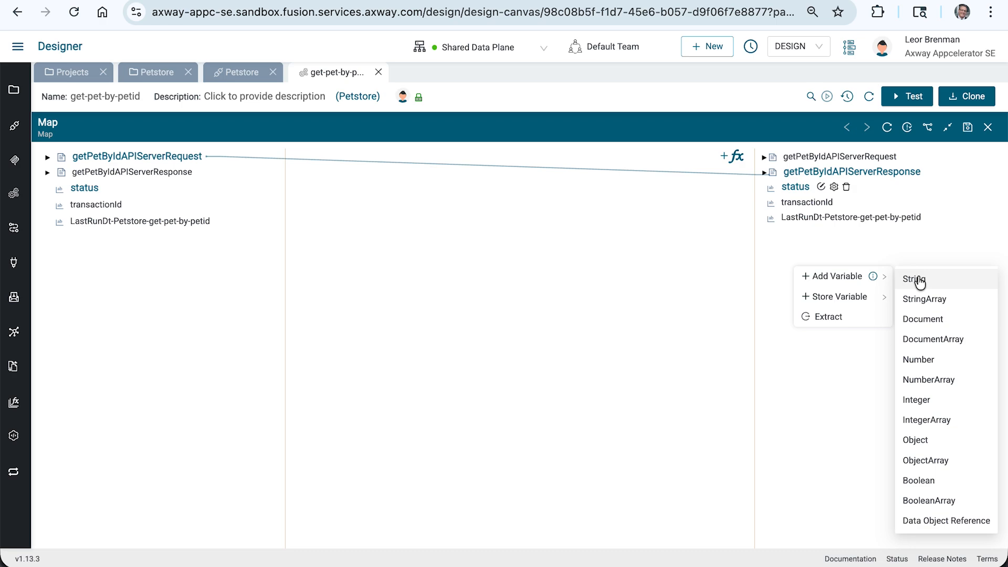
click(948, 127)
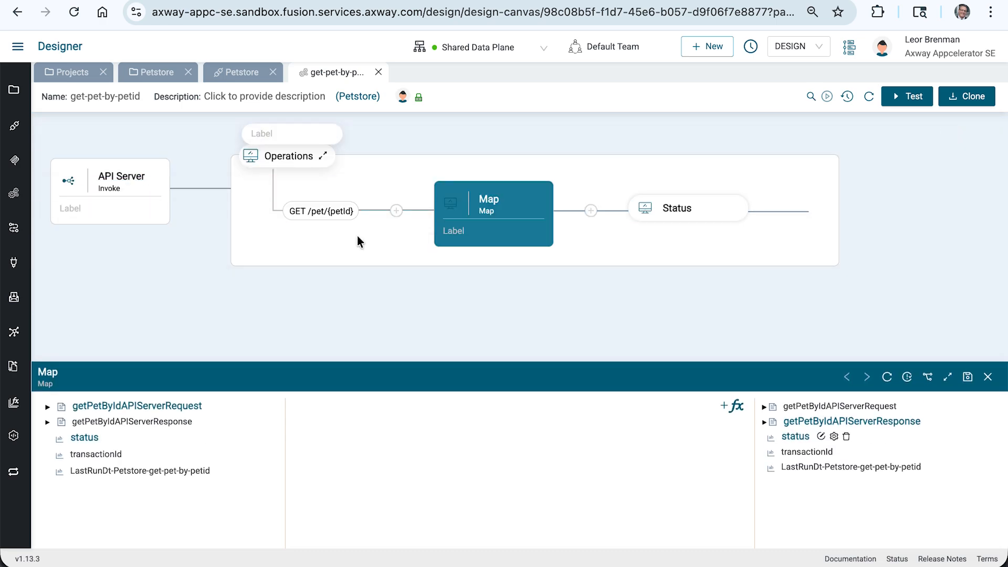
Add a Map component between GET /pet/{petId} and the existing Map in the Operations flow.
click(396, 211)
click(864, 145)
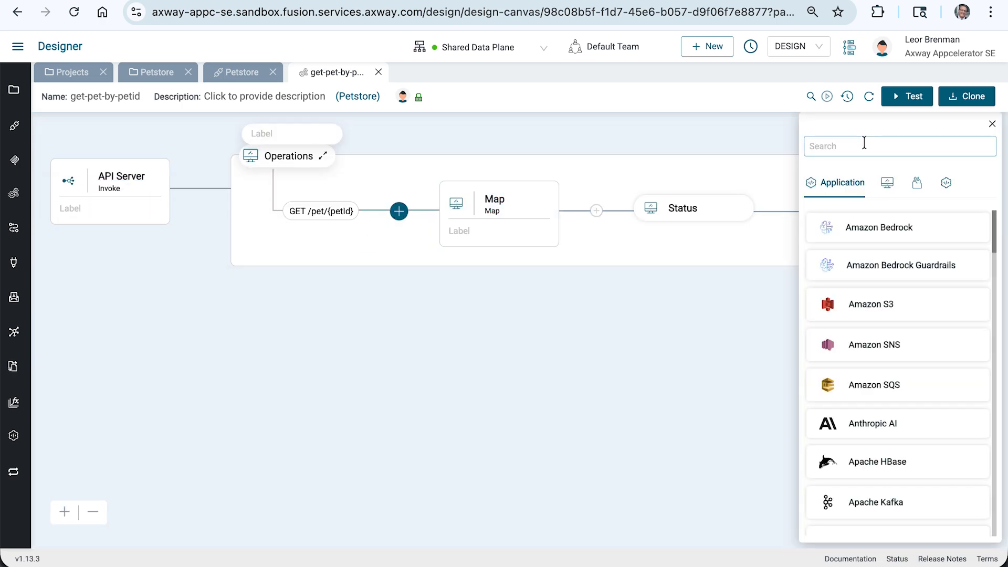
text(map)
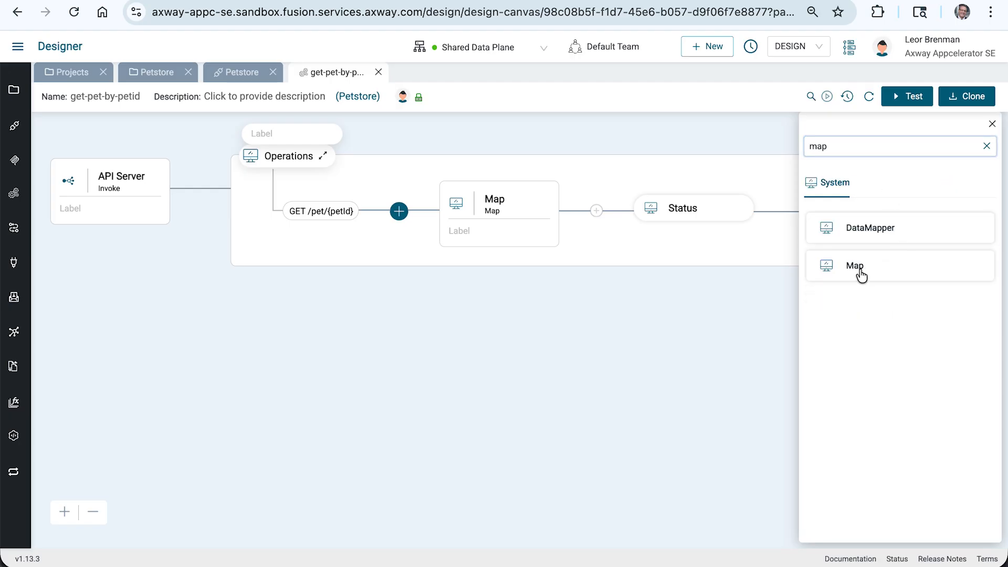
click(857, 268)
click(845, 295)
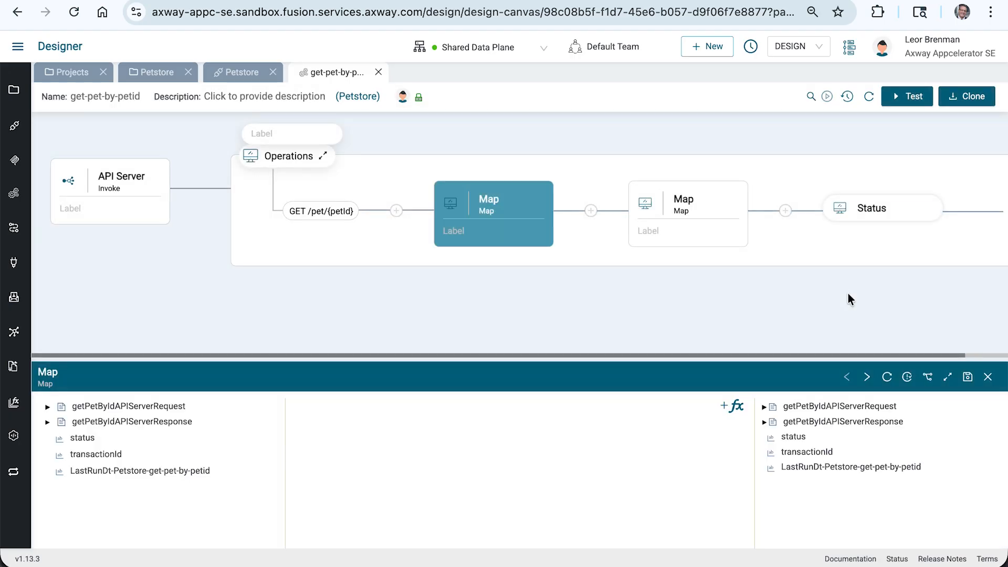
In the new Map, expand getPetByIdAPIServerRequest and add a Document variable named headers on the output side.
click(947, 377)
click(47, 157)
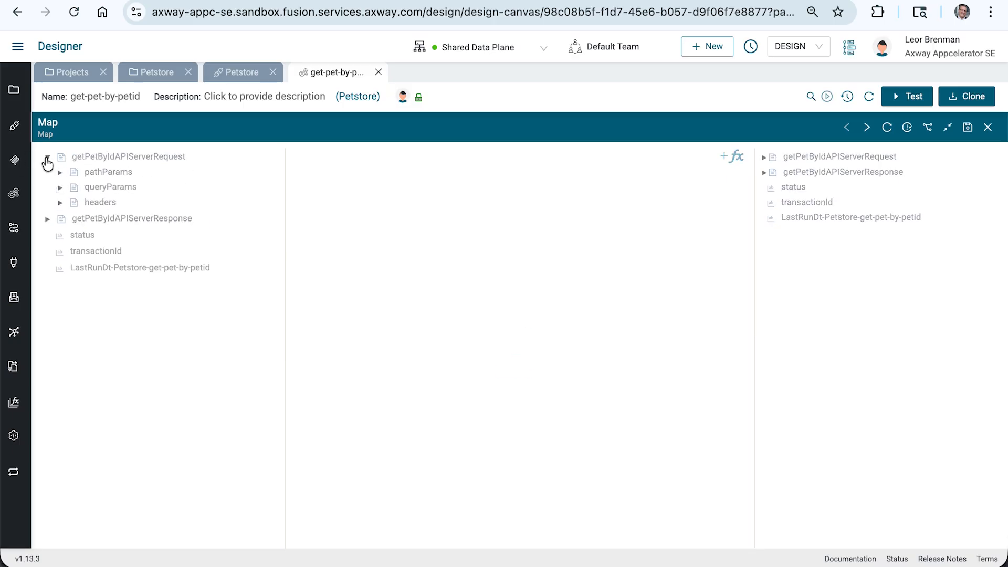
right_click(772, 270)
mouse_move(822, 279)
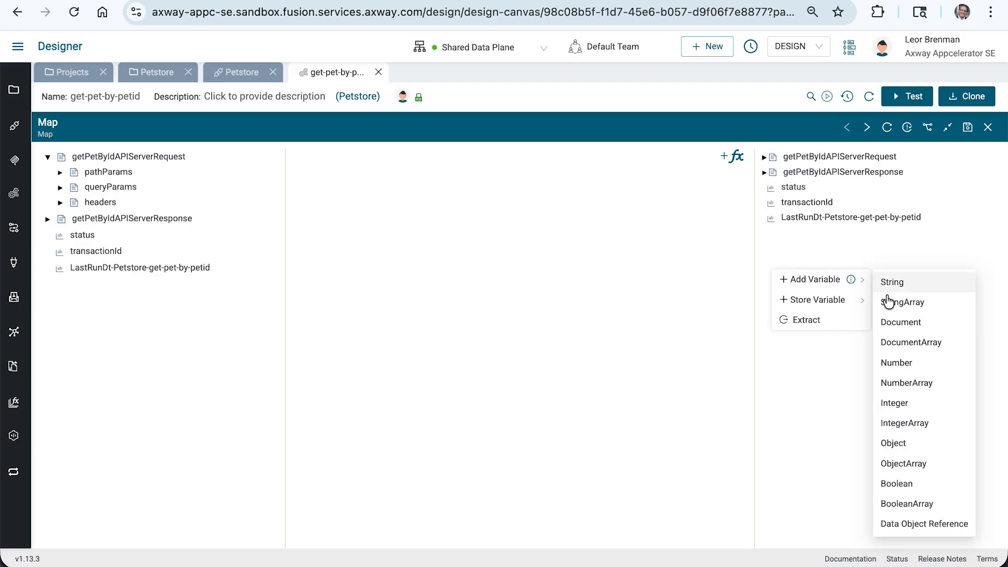
click(896, 322)
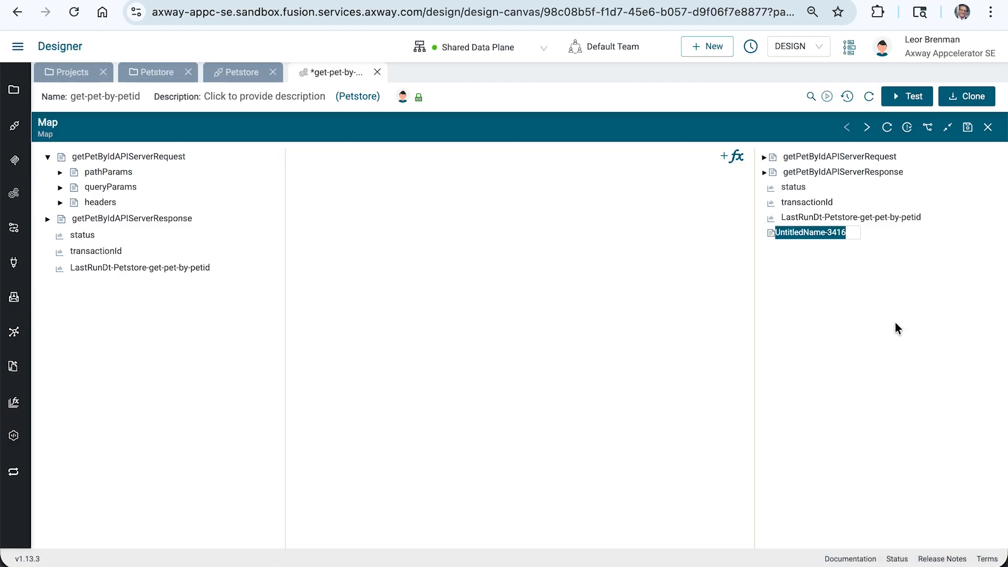
text(headers)
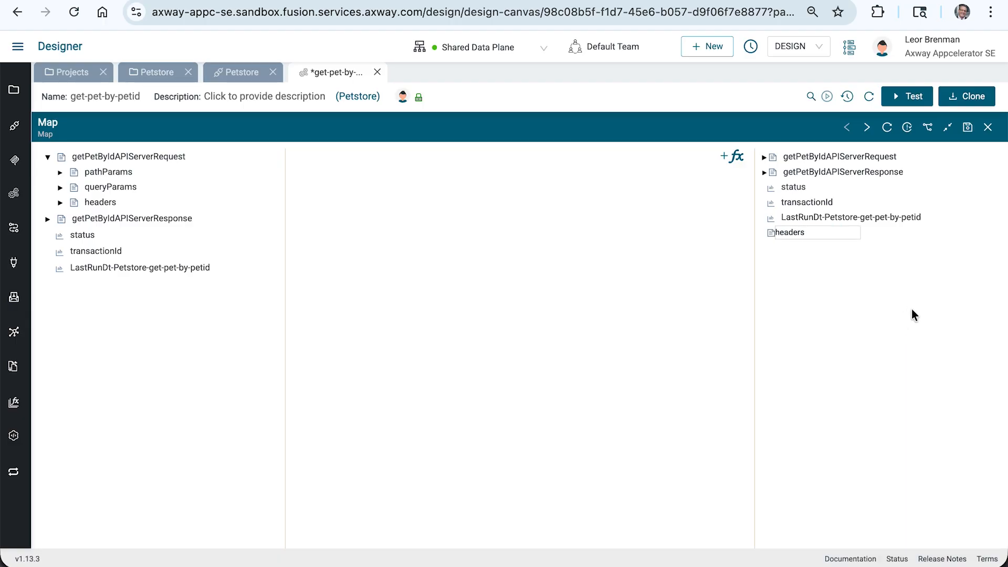
key(Return)
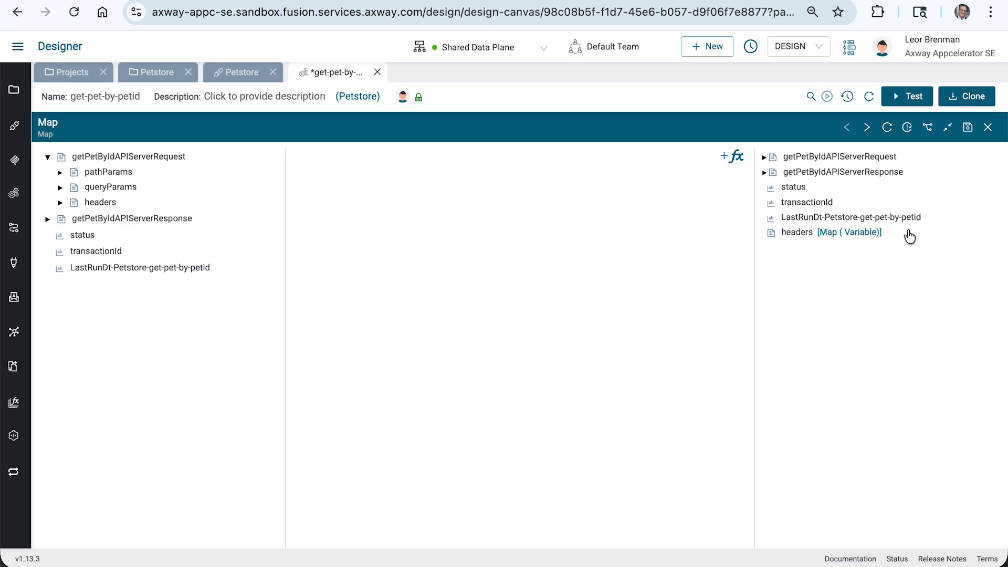
Add a String variable named X-axway-applicationid inside the headers document on the Map's output side.
right_click(795, 236)
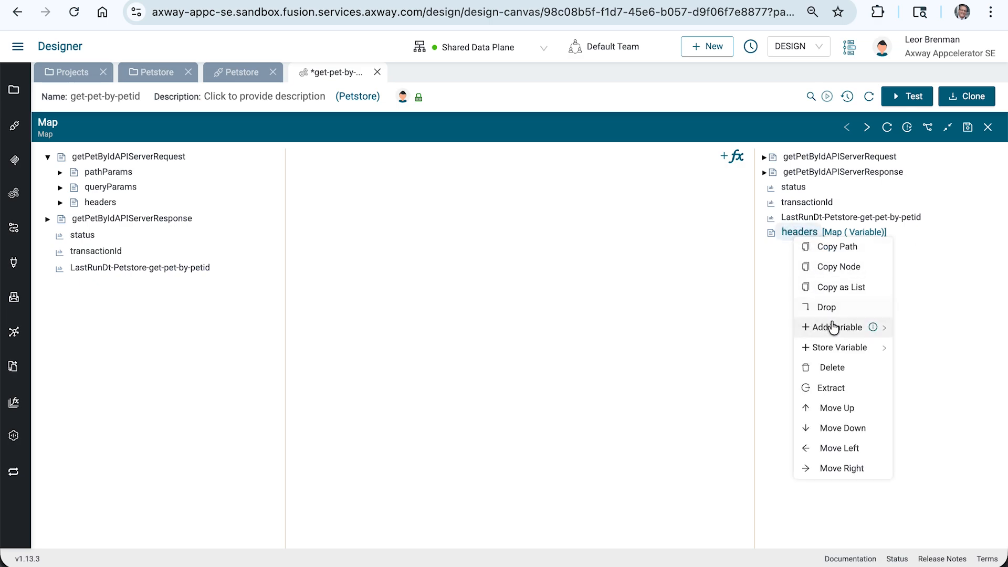
mouse_move(836, 328)
mouse_move(909, 334)
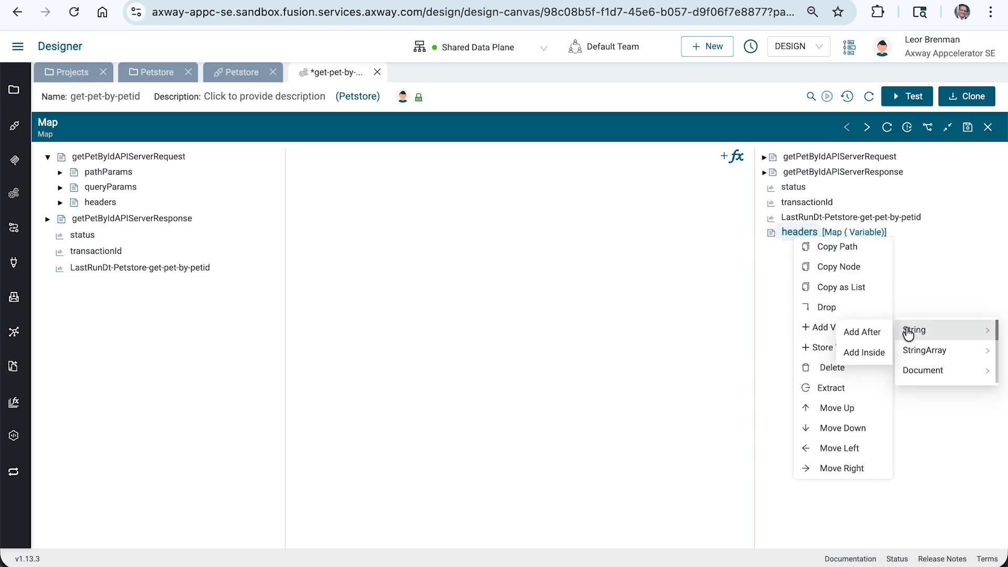
click(875, 352)
text(X)
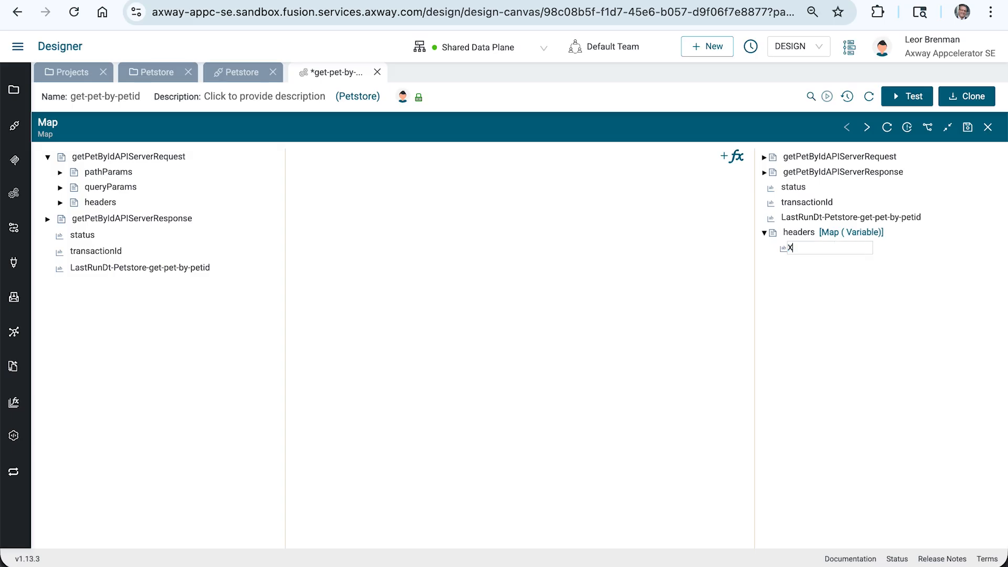
text(-axwat-appl;ica)
key(BackSpace)
key(BackSpace)
text(icationid)
key(BackSpace)
text(y)
key(ctrl+plus)
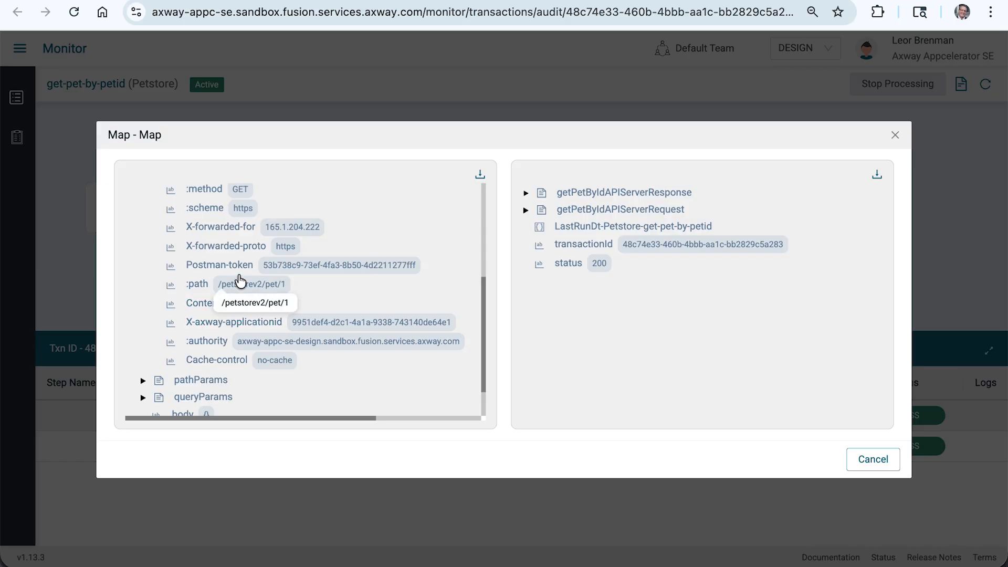
Check the request header names in the Monitor transaction and add a String variable X-forwarded-for after X-axway-applicationid in the headers document.
scroll(235, 279, up, 1)
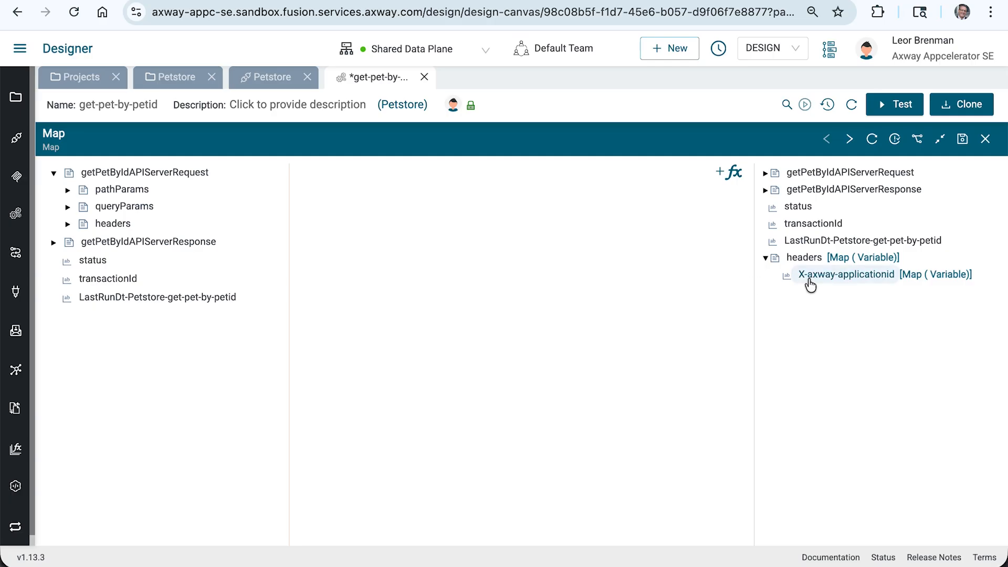
right_click(811, 286)
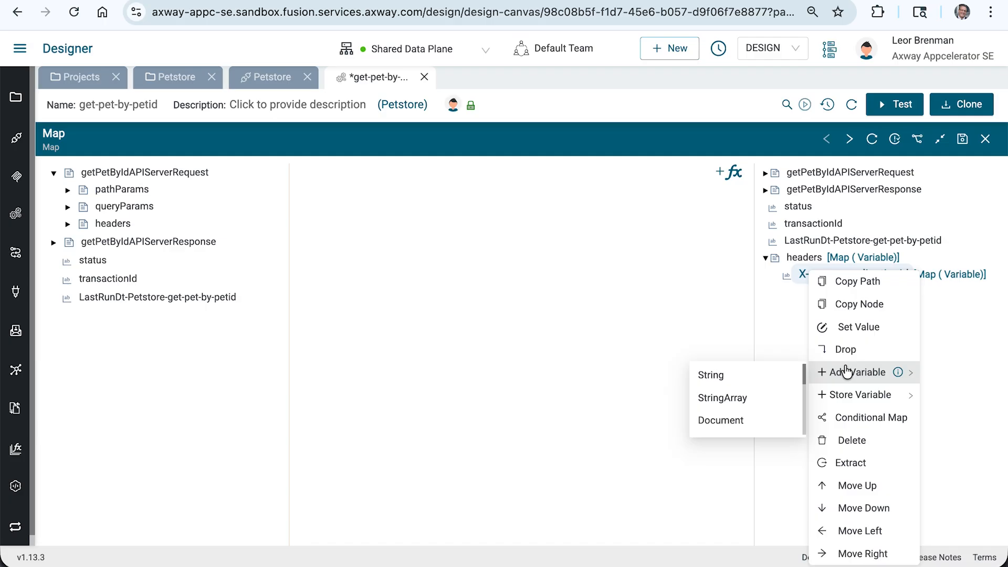
click(772, 378)
text(X-forwarded-for)
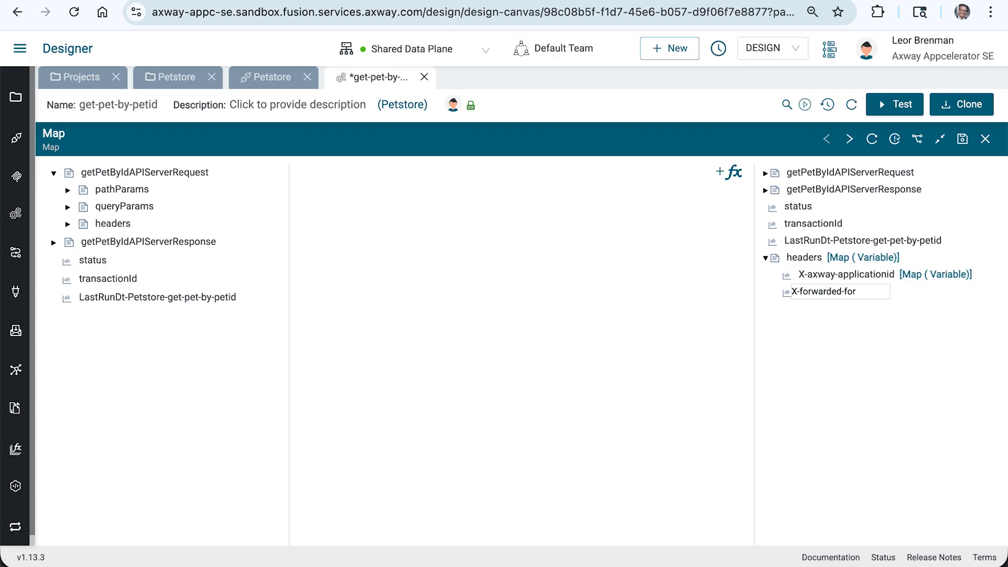
key(Return)
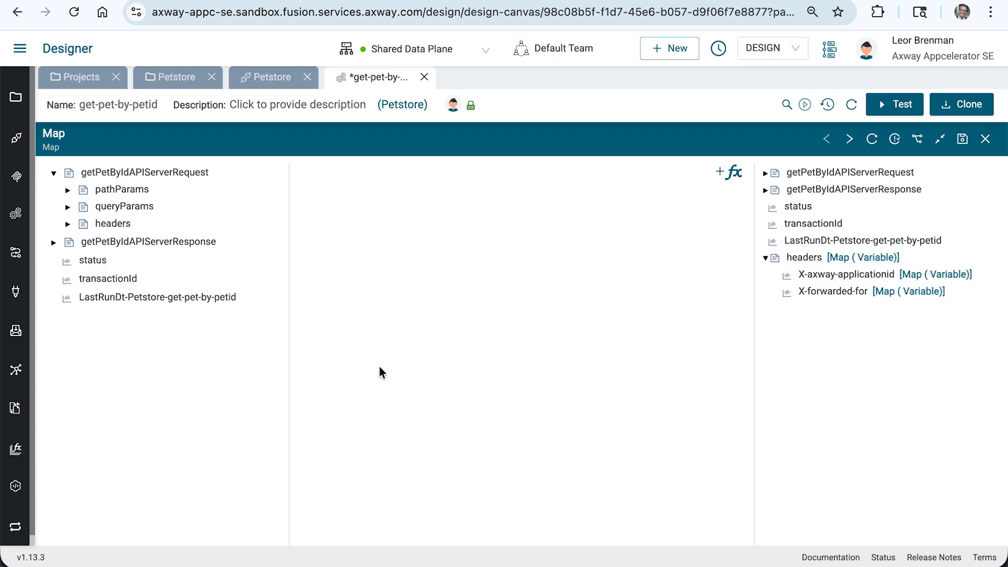
Map the headers of getPetByIdAPIServerRequest to the new headers document variable, save the Map and close it.
drag(120, 229, 812, 262)
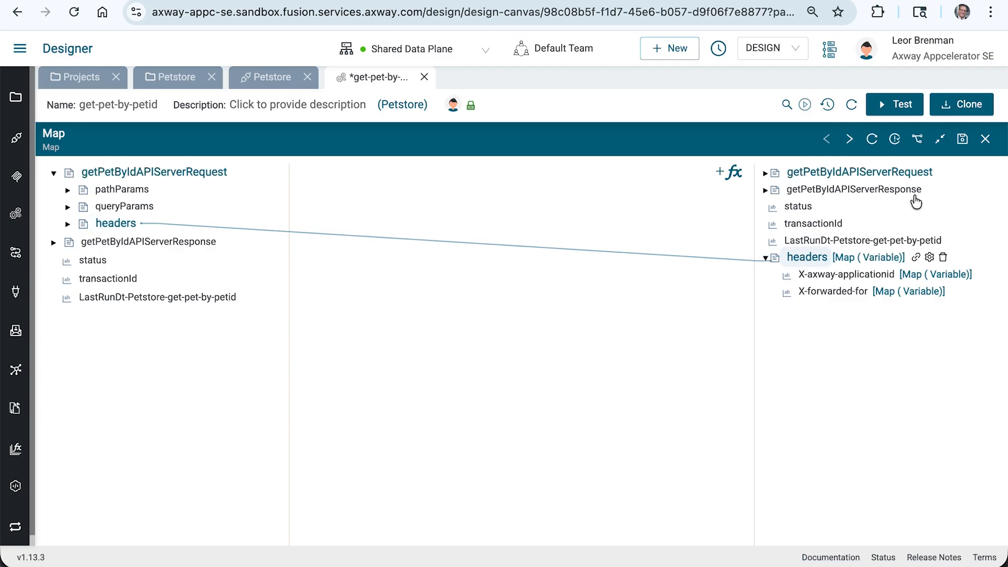
click(962, 139)
click(986, 138)
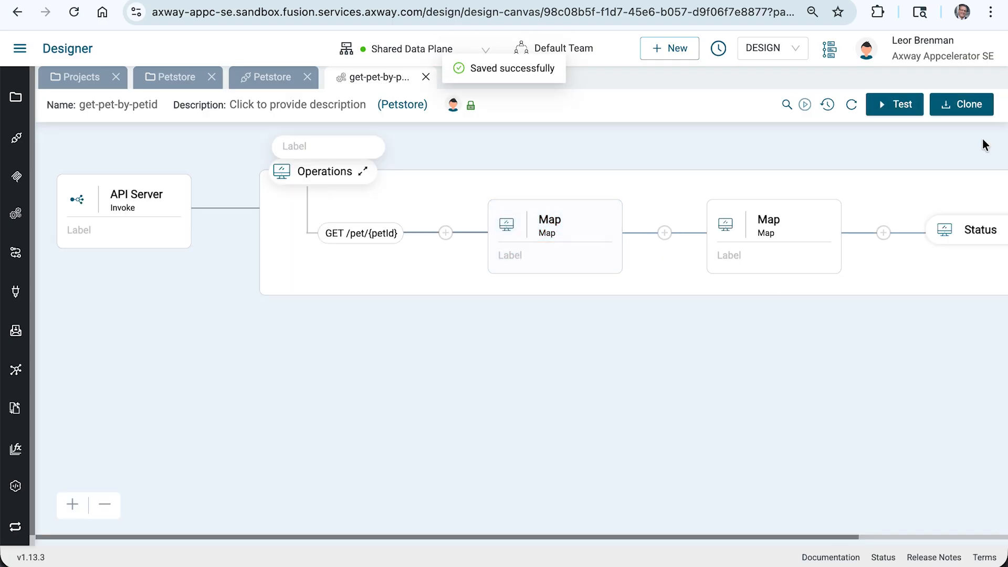
In the second Map, map X-axway-applicationid from the headers variable to status in the 200 response of getPetByIdAPIServerResponse.
click(776, 232)
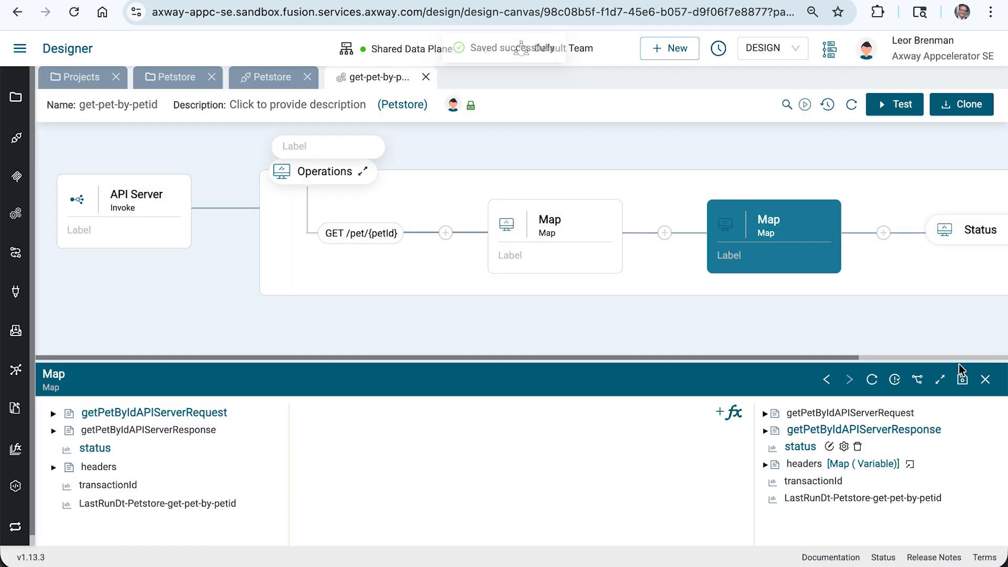
drag(231, 172, 803, 225)
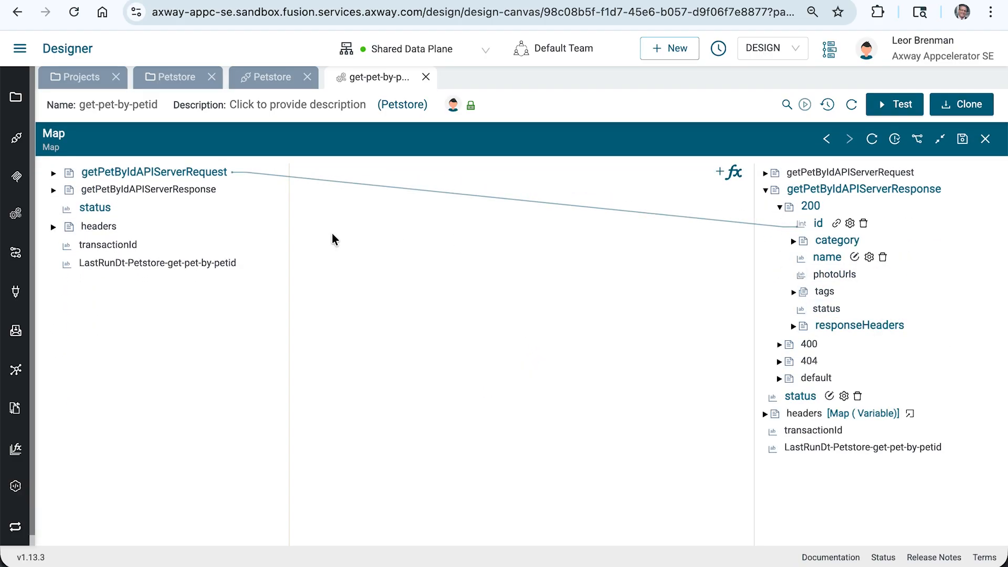
click(53, 227)
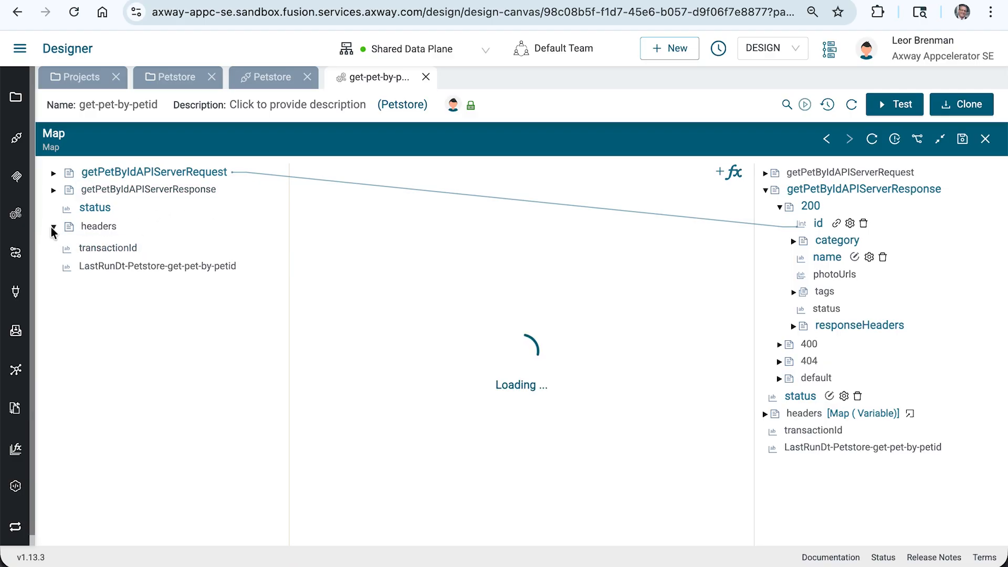
drag(105, 247, 823, 315)
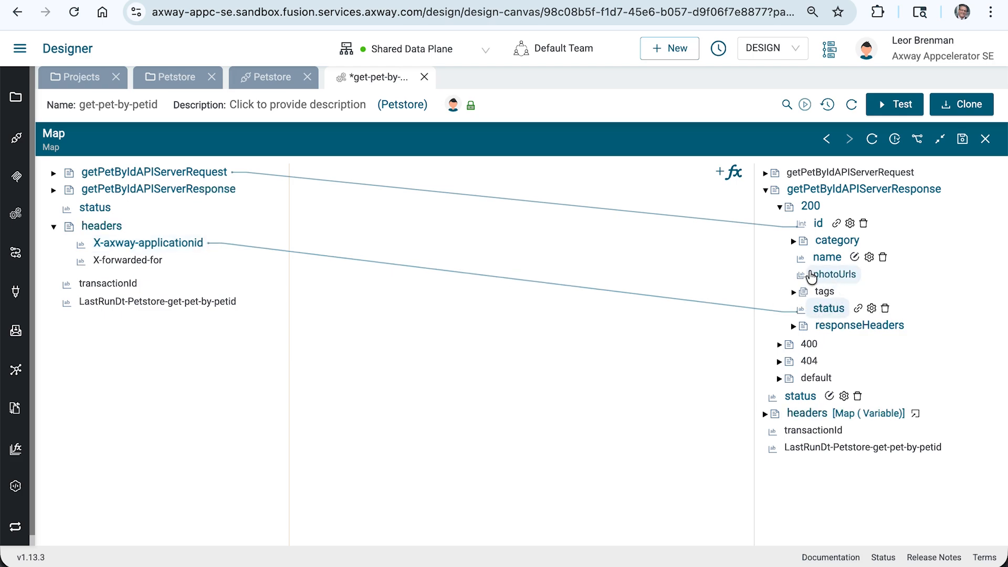
Map X-forwarded-for to the name under tags in the 200 response, save the Map and close it.
click(793, 293)
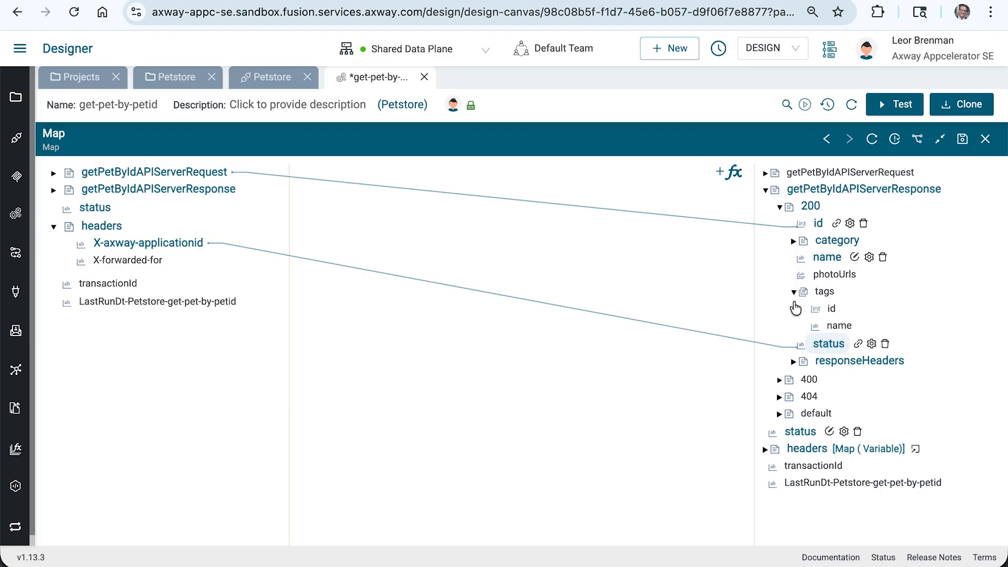
drag(153, 261, 845, 329)
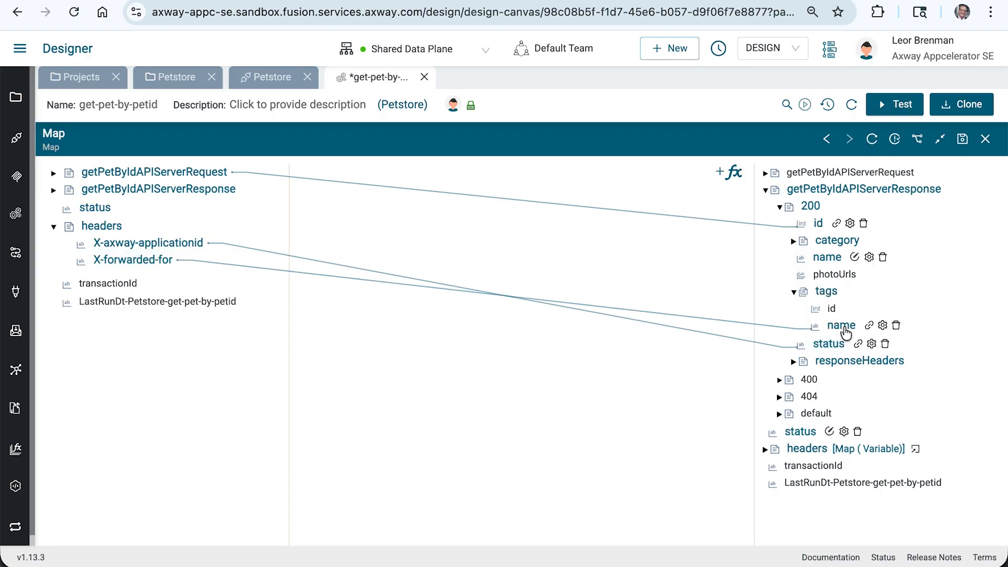
click(962, 140)
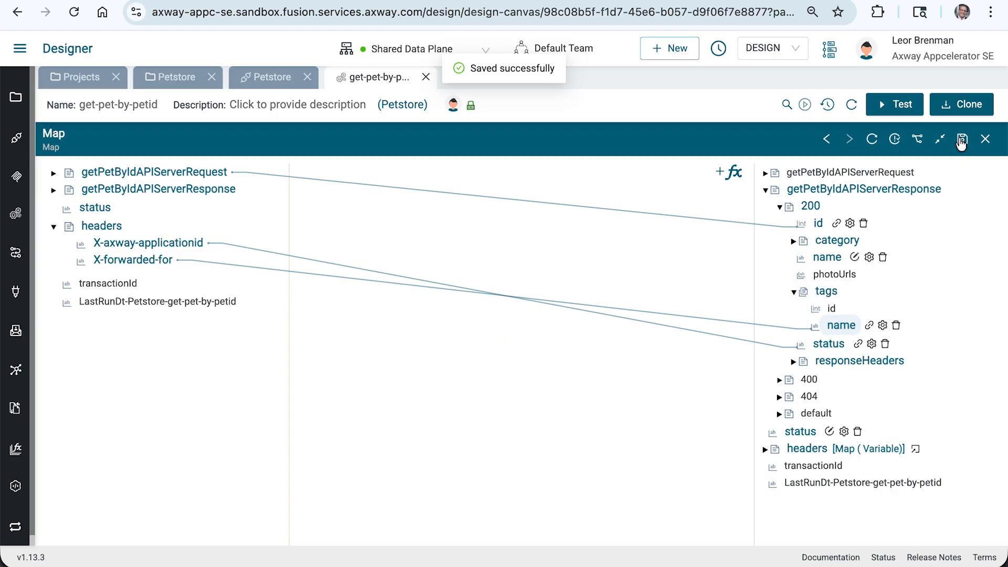
click(986, 139)
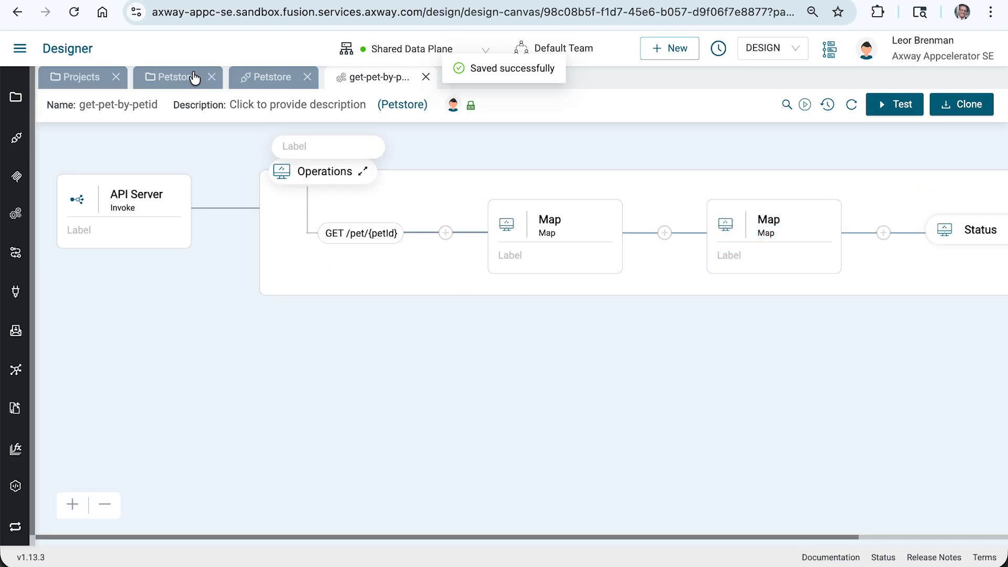
Return to the Petstore API proxy and activate the API on the Shared Data Plane.
click(259, 78)
click(927, 105)
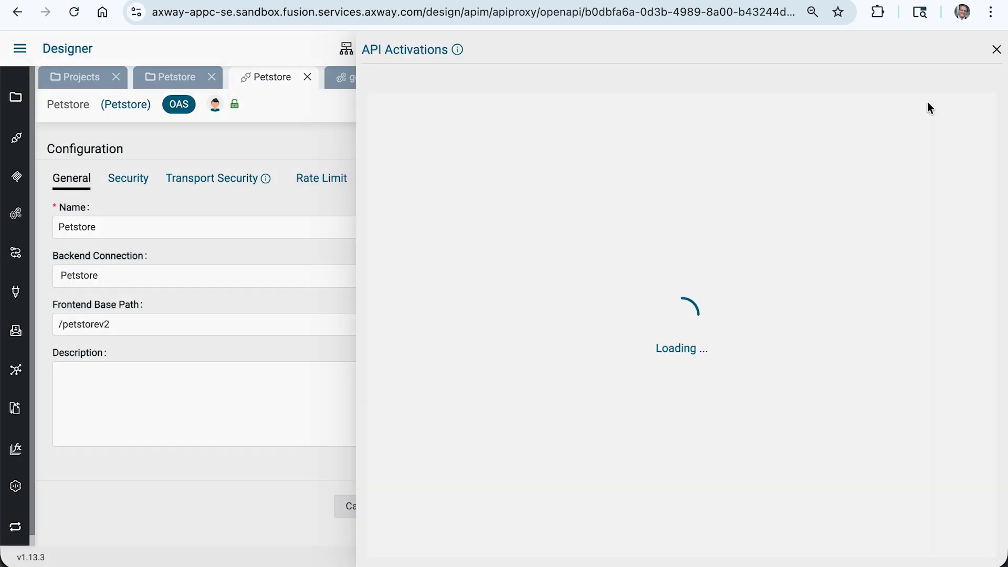
click(656, 172)
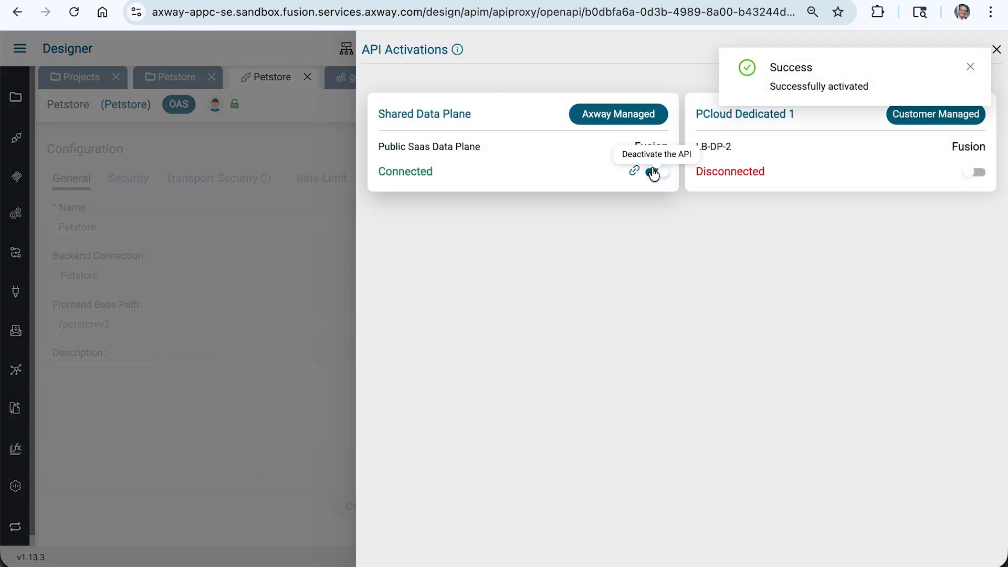
Switch to Postman, resend the GET request for /petstorev2/pet/1 and examine the status and tags name values in the response.
key(super+Tab)
key(super+Tab)
key(super+Tab)
key(super+Tab)
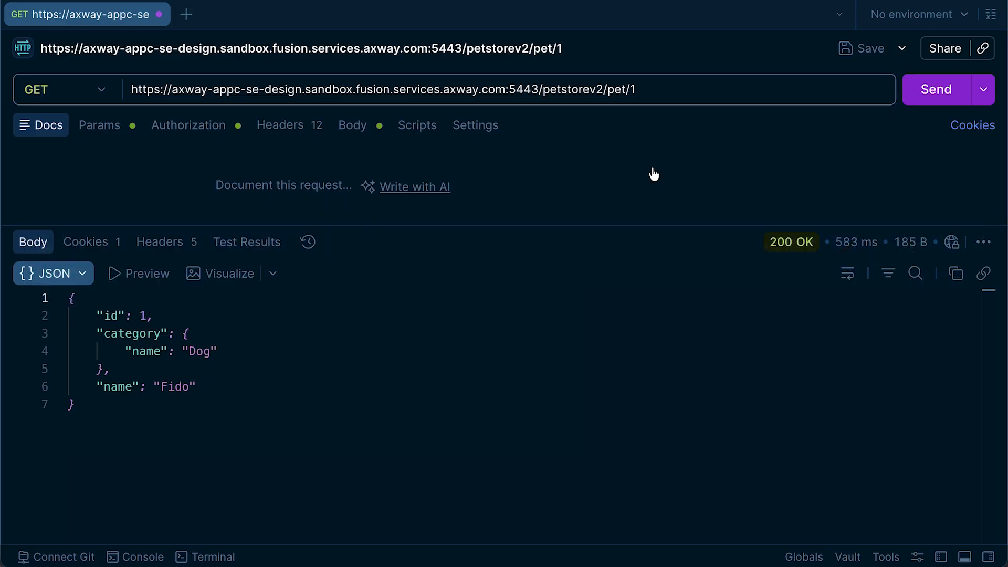
click(923, 101)
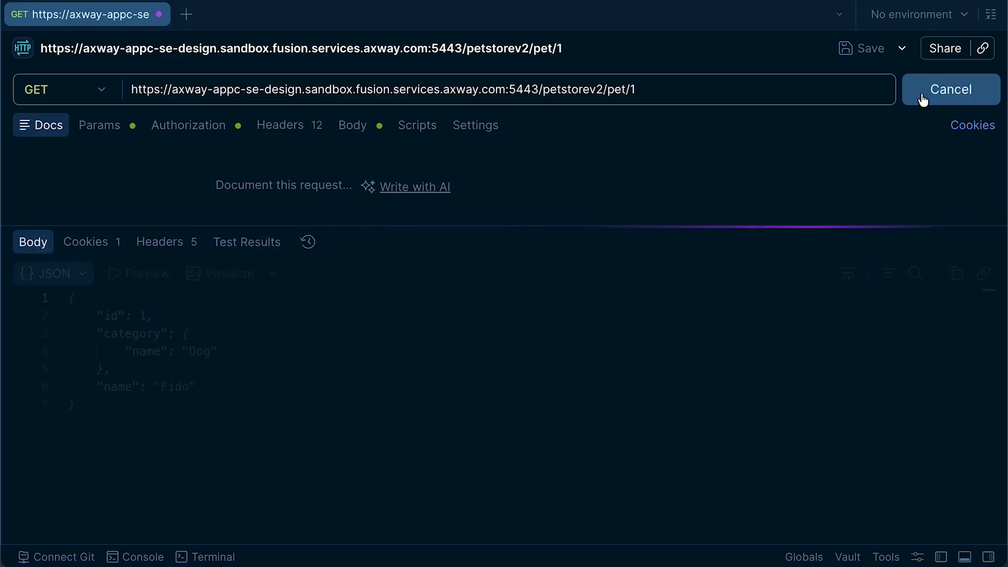
drag(217, 387, 314, 385)
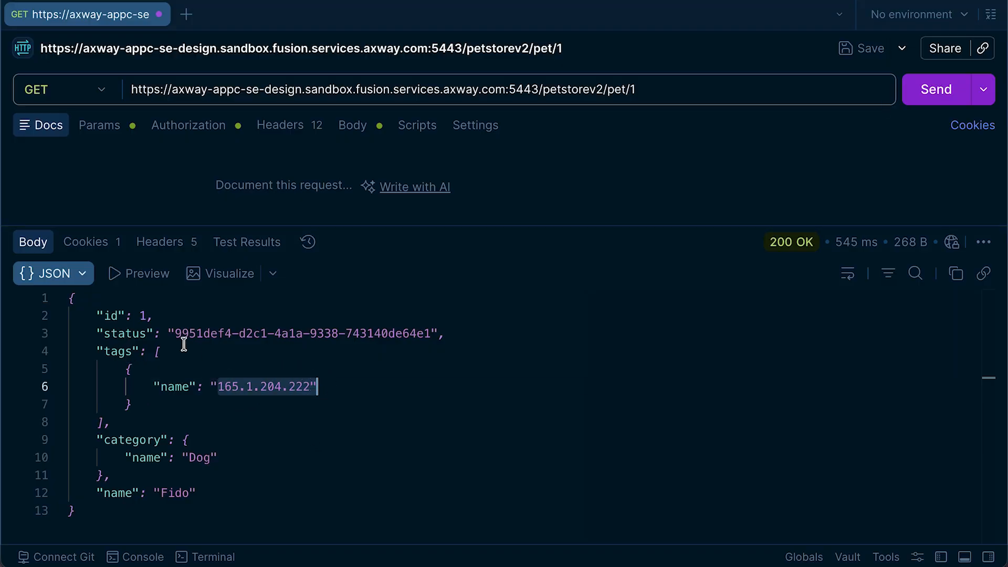
drag(175, 334, 432, 334)
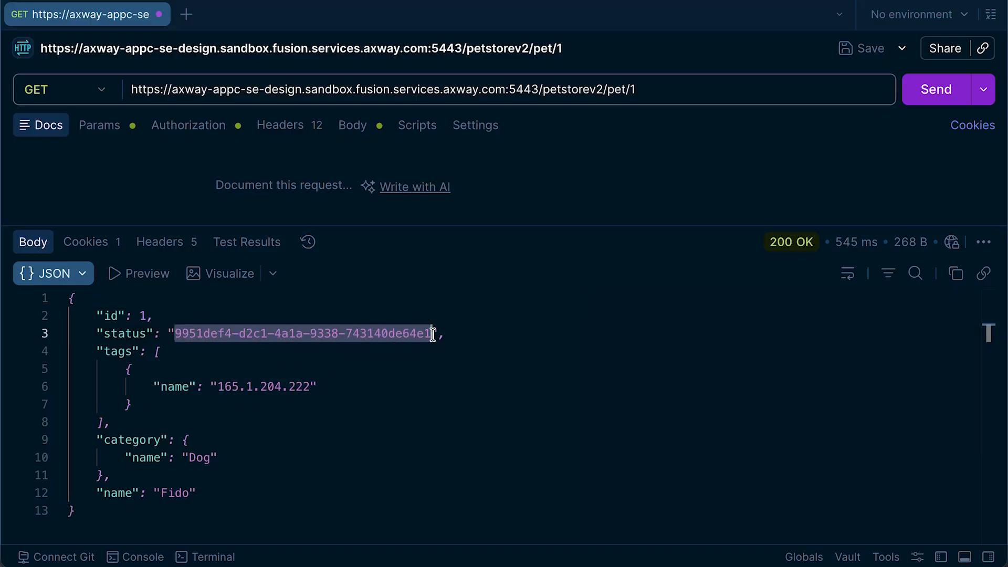